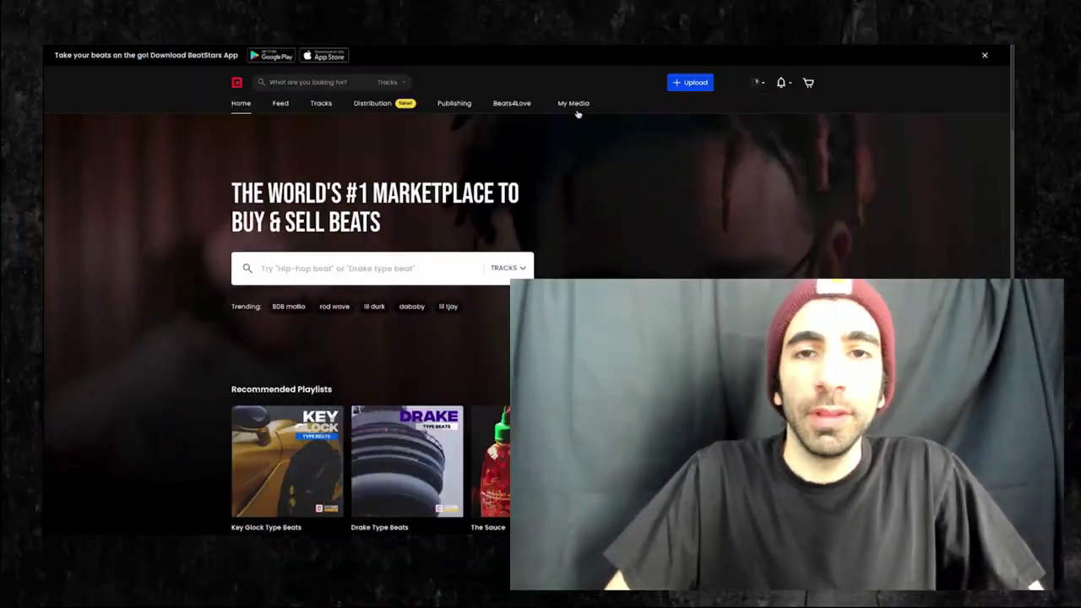
- Go to the Discounts page under My Media > Services
mouse_move(573, 104)
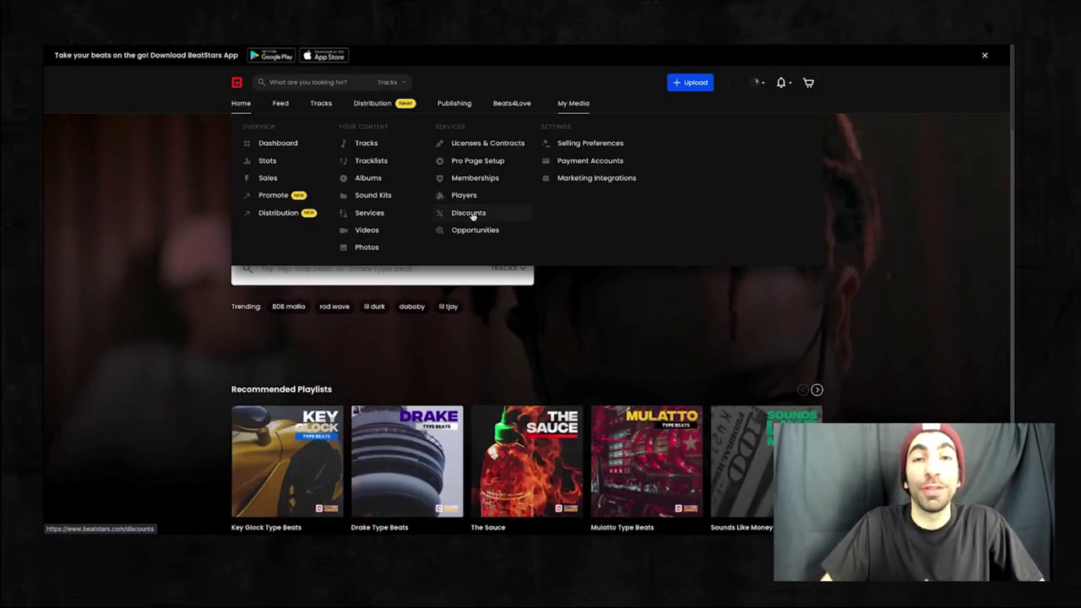
left_click(470, 213)
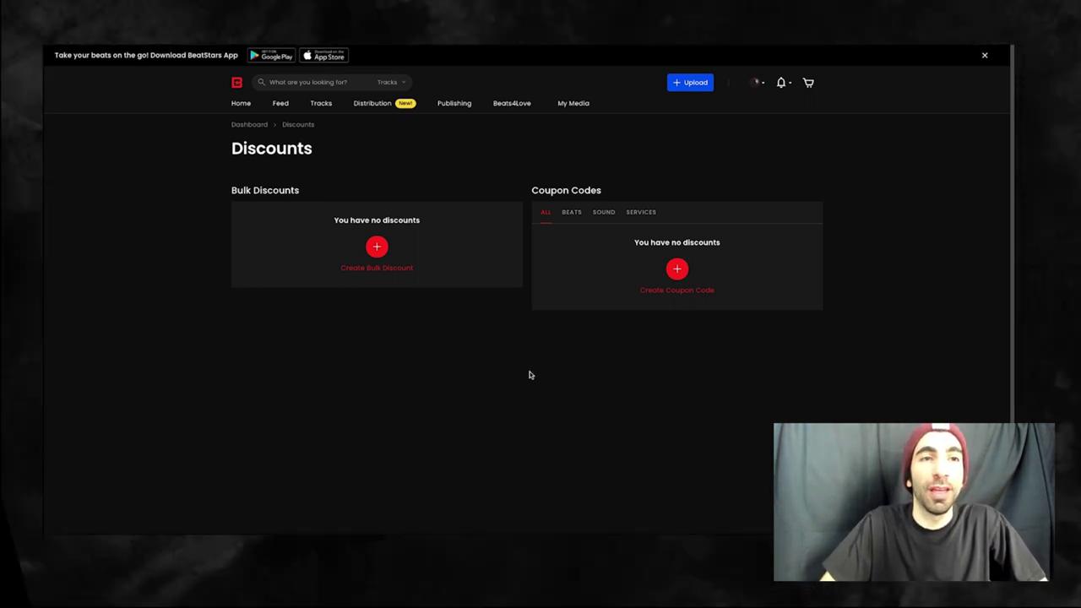
- Start a coupon with code HOLIDAY20 at 20% off, keeping product type Tracks
left_click(677, 271)
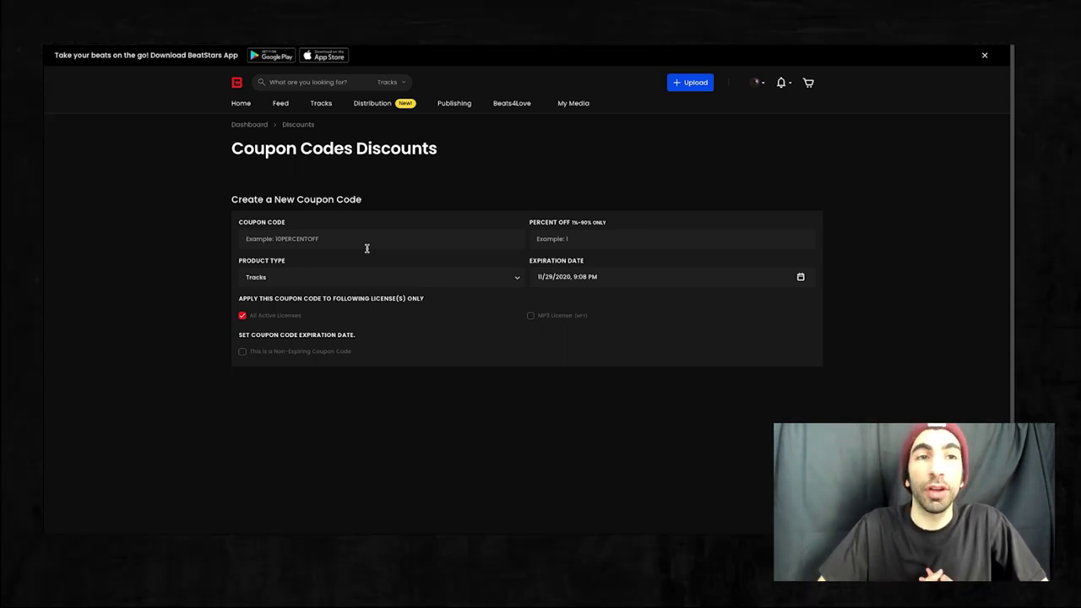
left_click(367, 247)
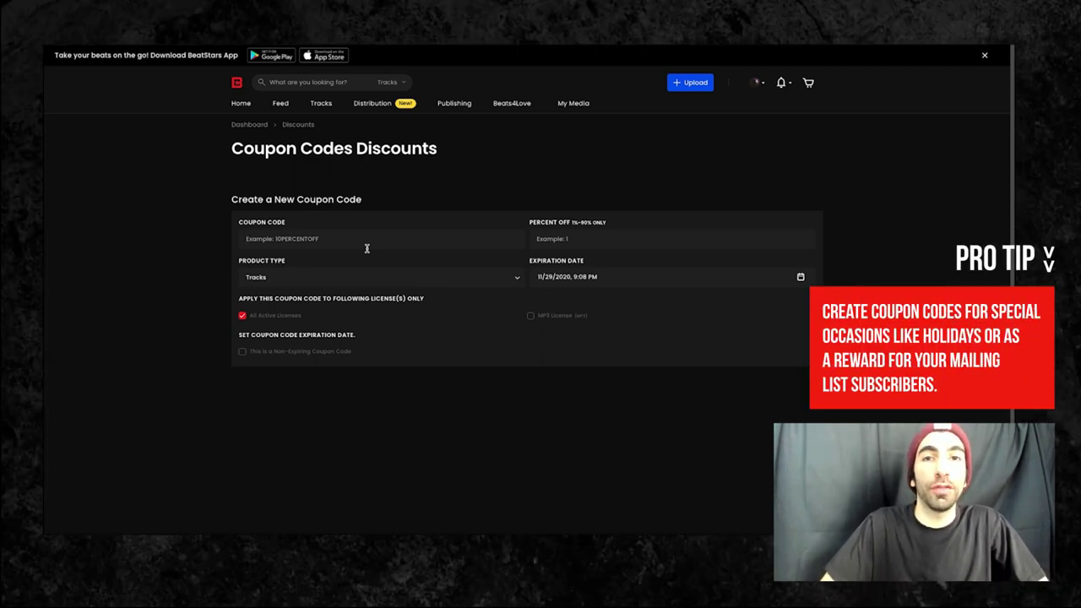
type("HOLID")
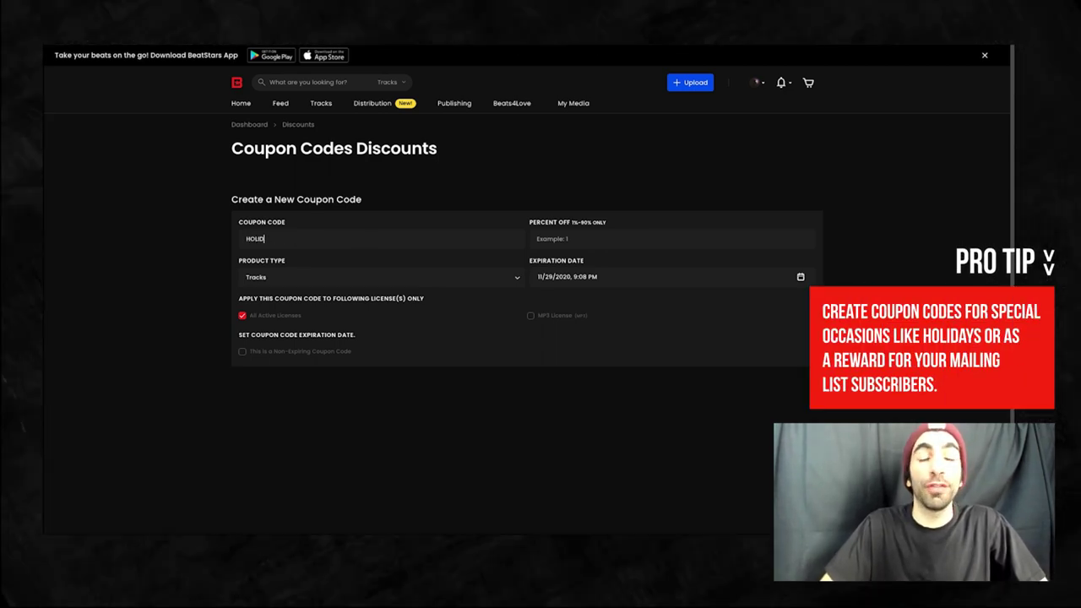
type("AY20")
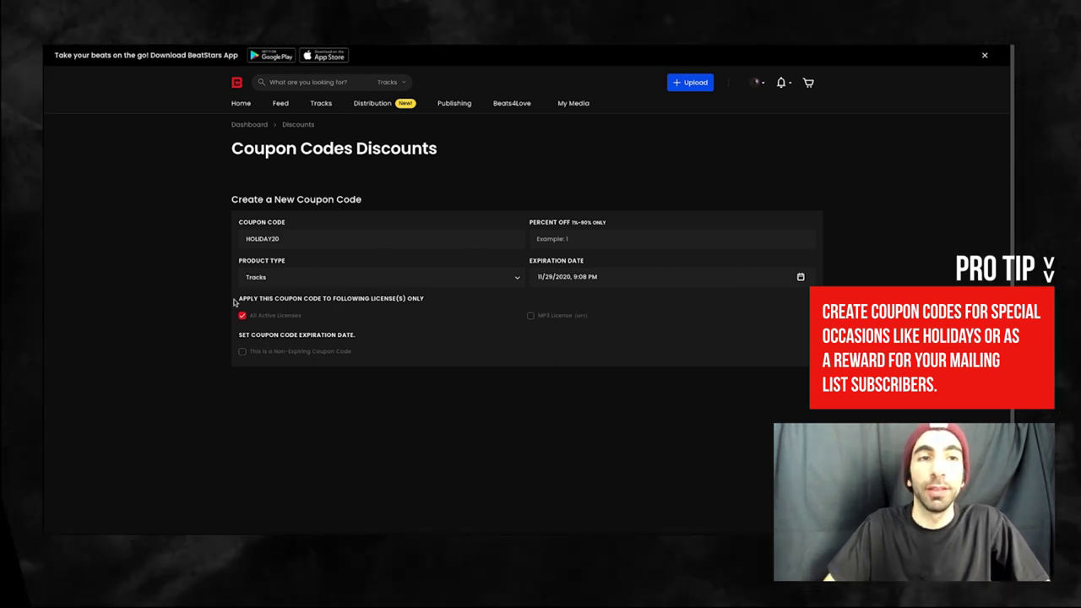
left_click(576, 243)
type("20")
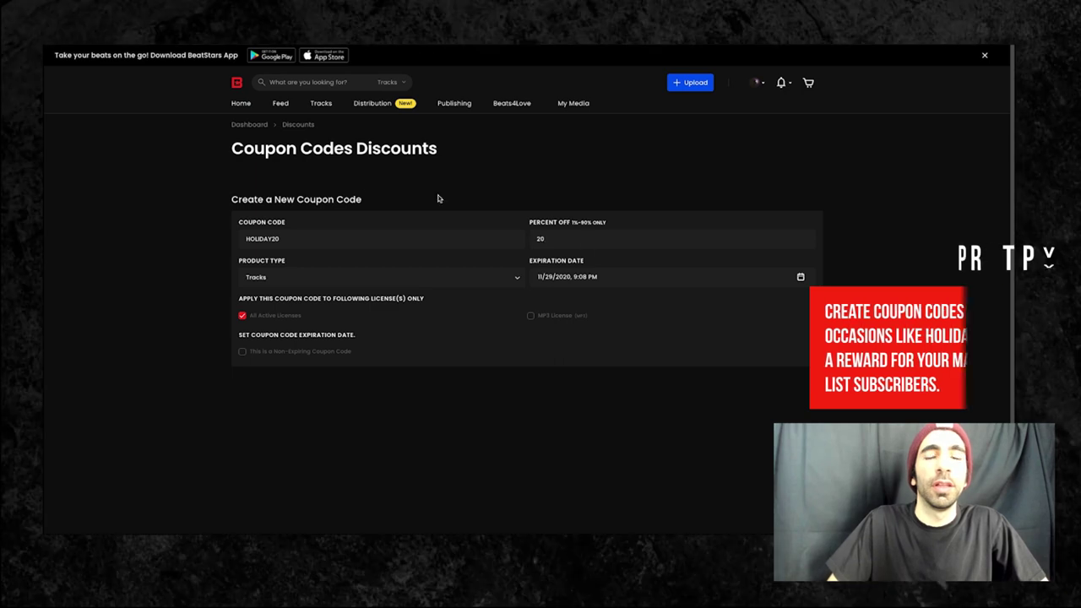
left_click(388, 279)
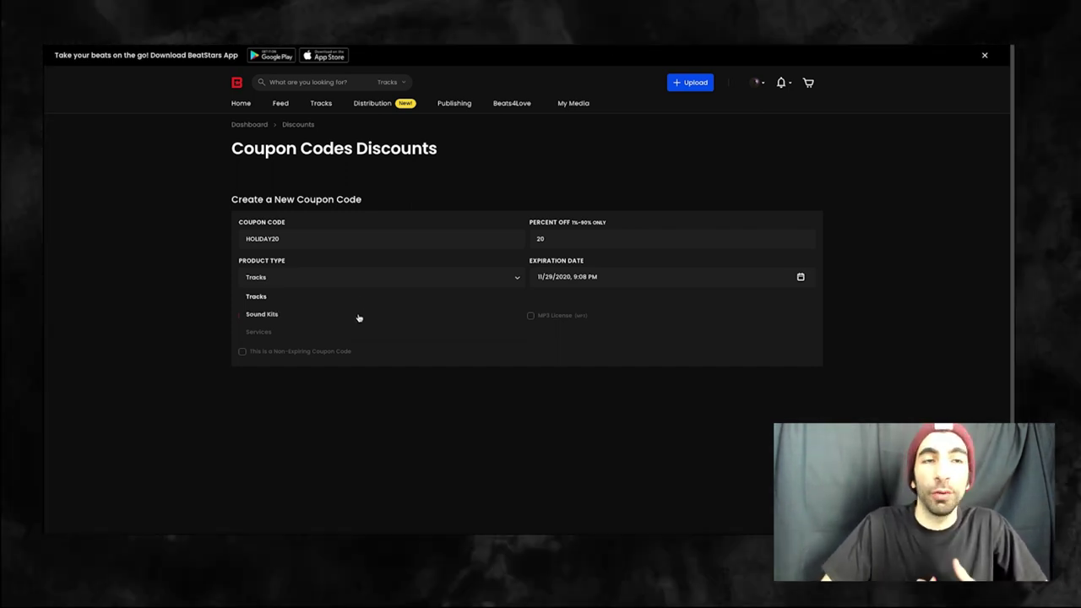
left_click(355, 300)
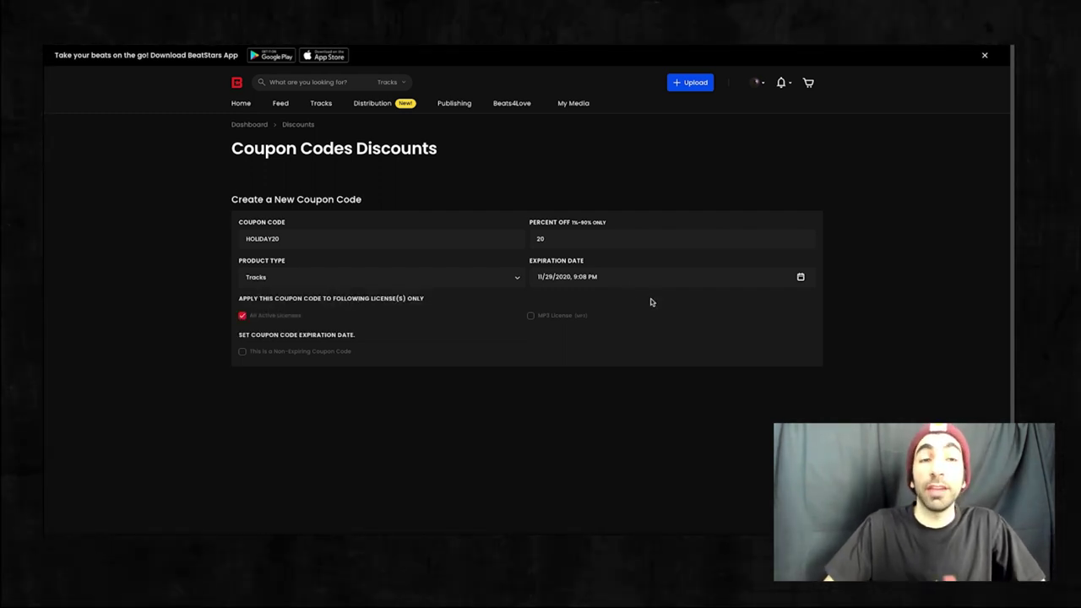
- Set HOLIDAY20's expiration date to 12/31/2020 and create the coupon
left_click(778, 282)
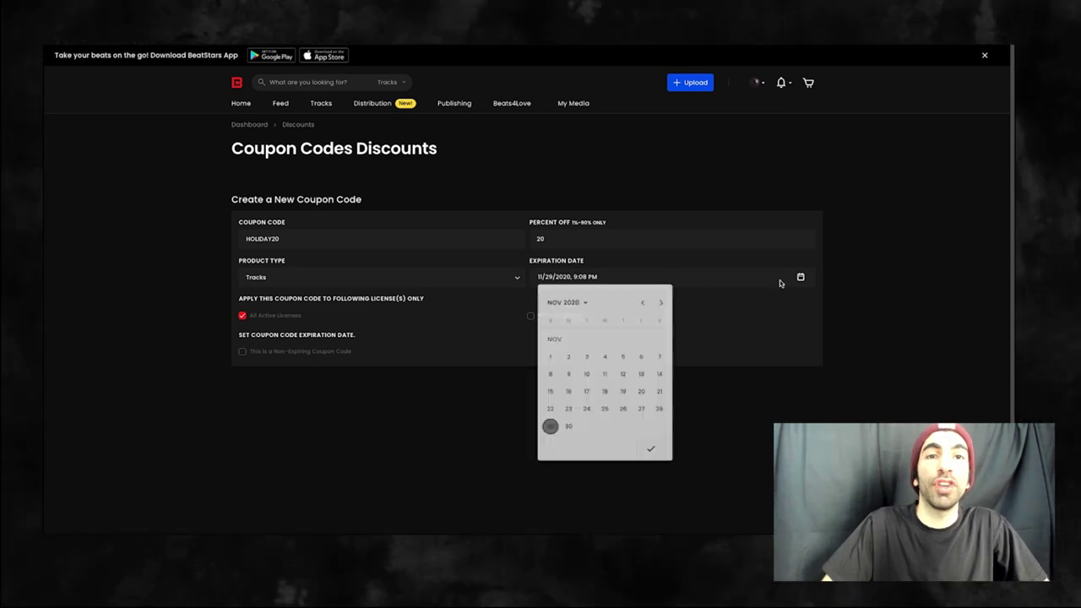
left_click(661, 303)
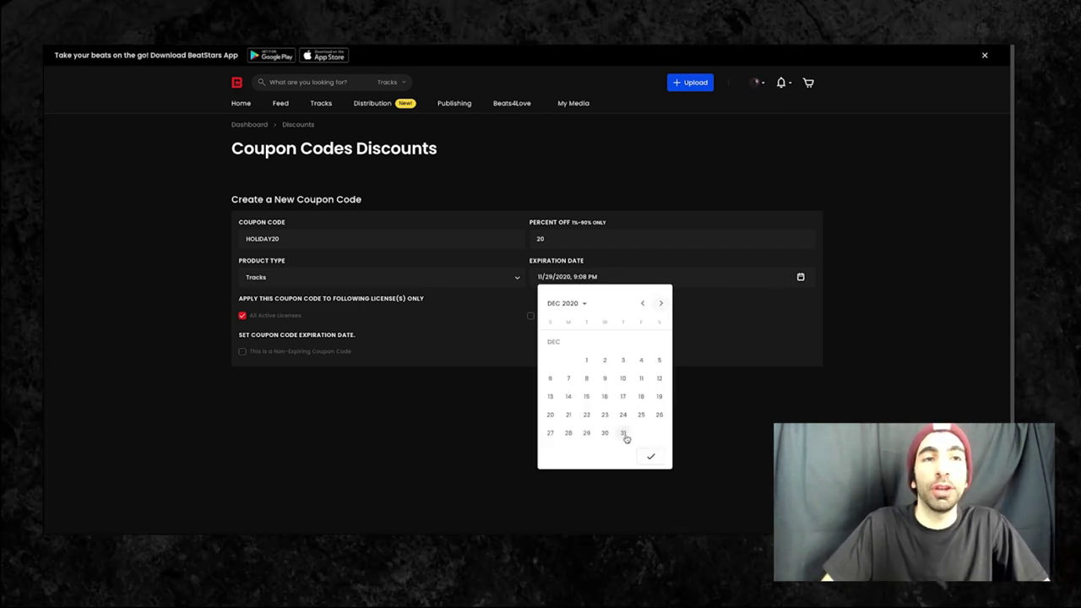
left_click(622, 432)
left_click(649, 458)
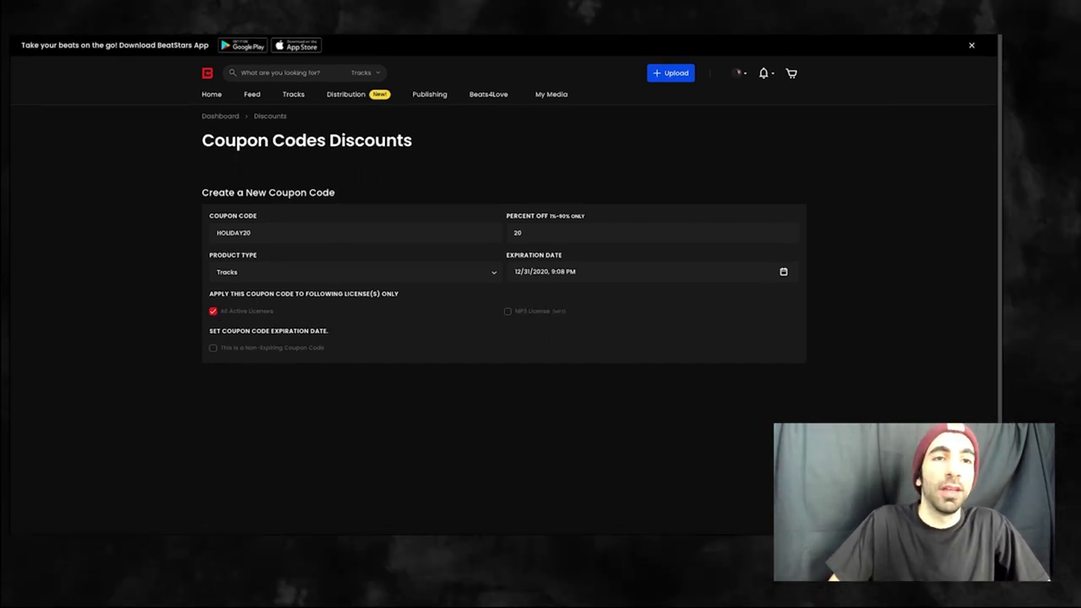
left_click(959, 520)
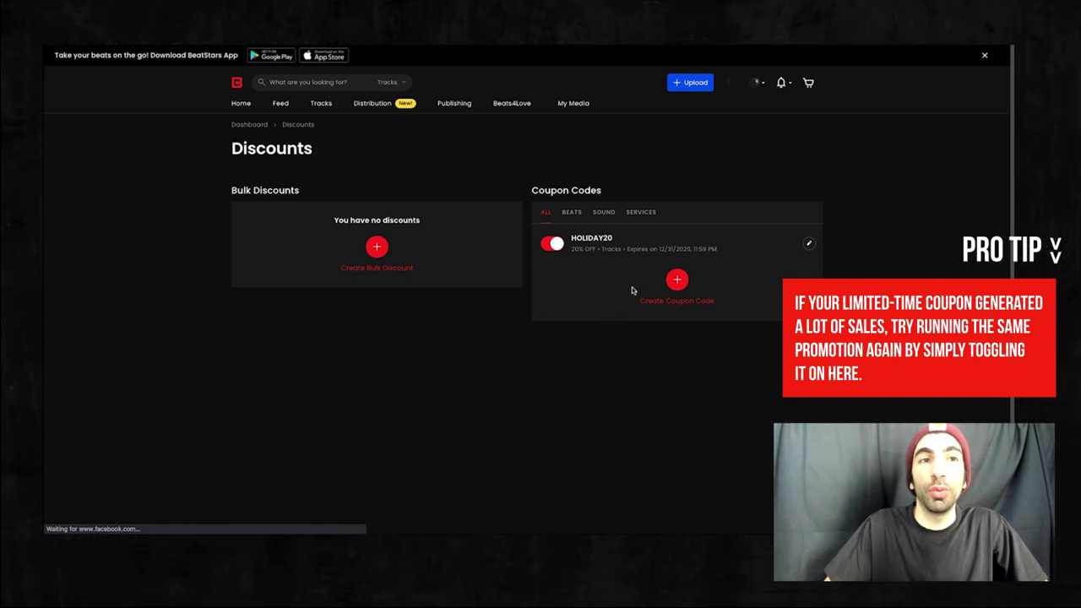
left_click(555, 244)
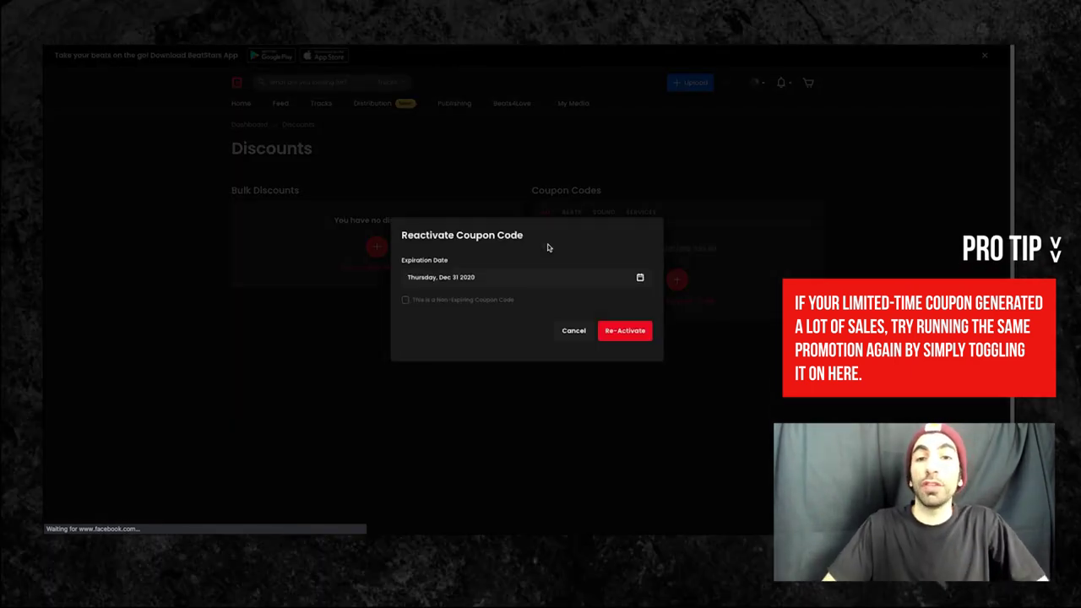
left_click(632, 333)
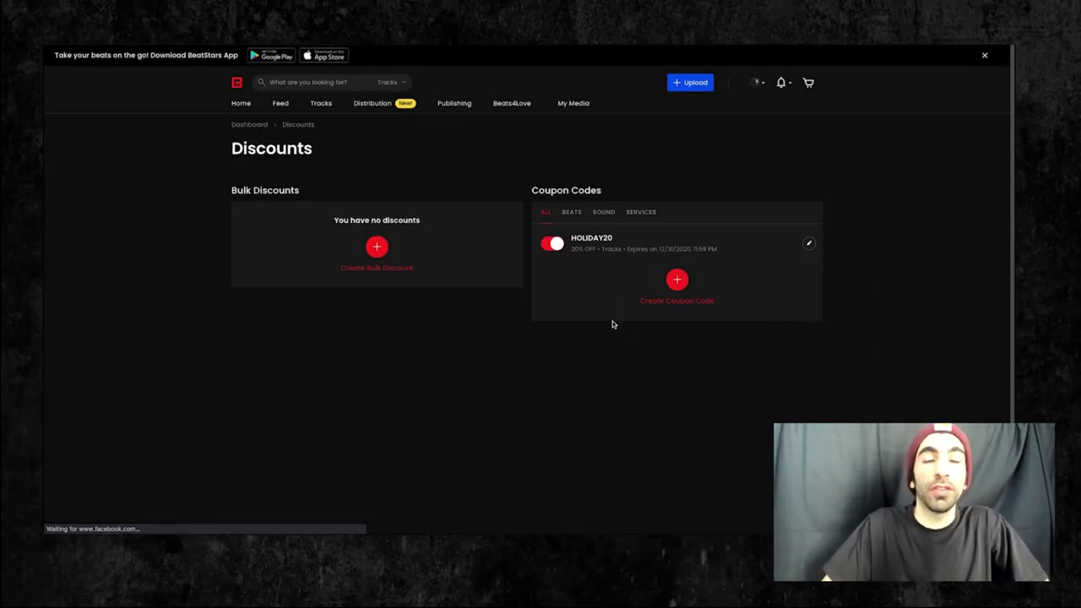
- From the seller profile, add the Ancient Geometry track to the cart and go to checkout
left_click(760, 84)
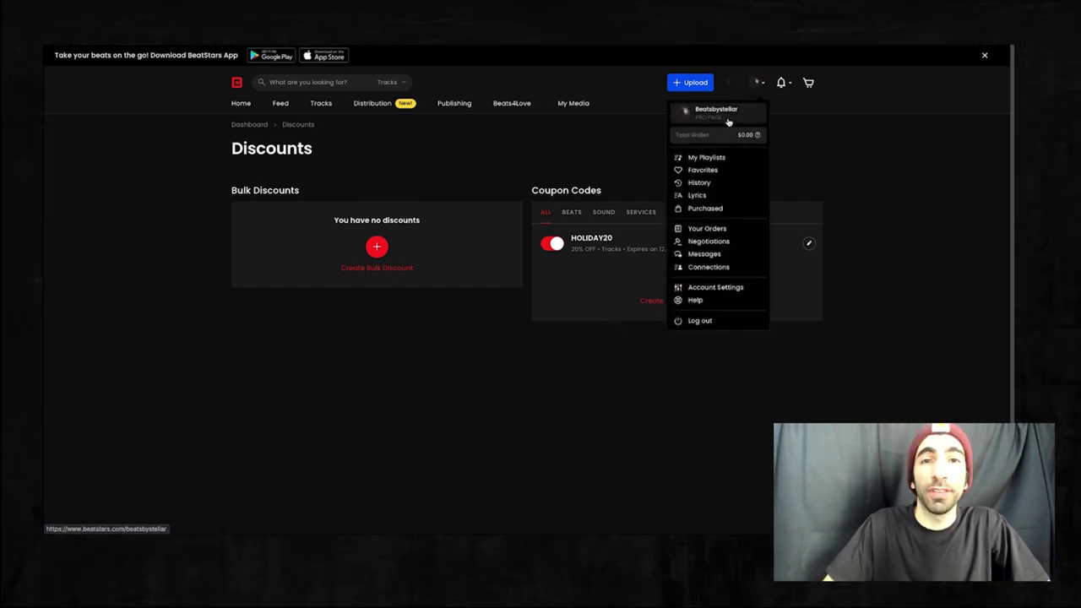
left_click(722, 109)
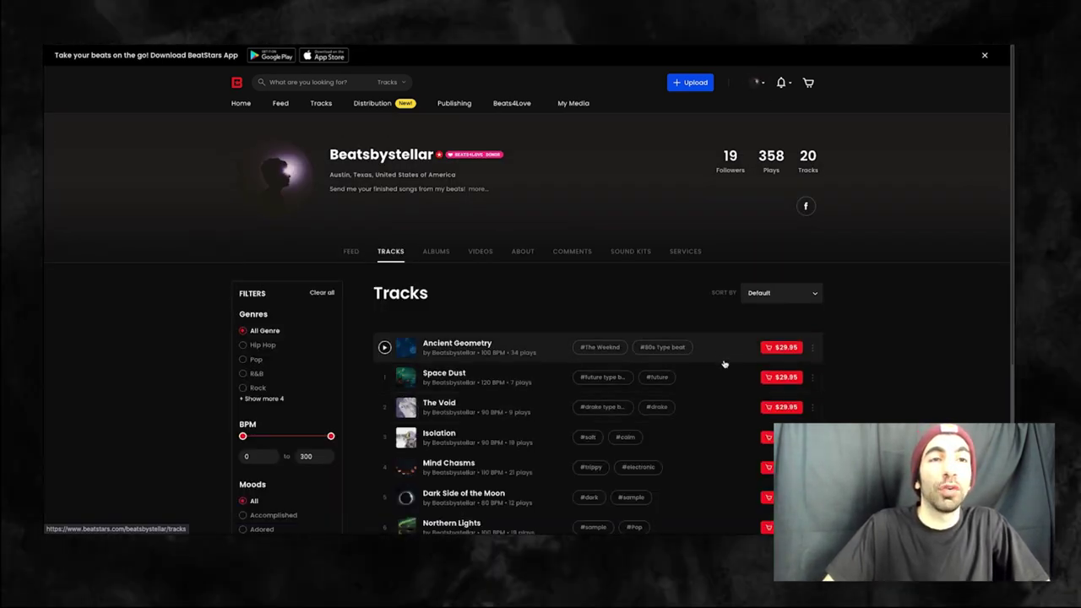
left_click(781, 348)
left_click(705, 275)
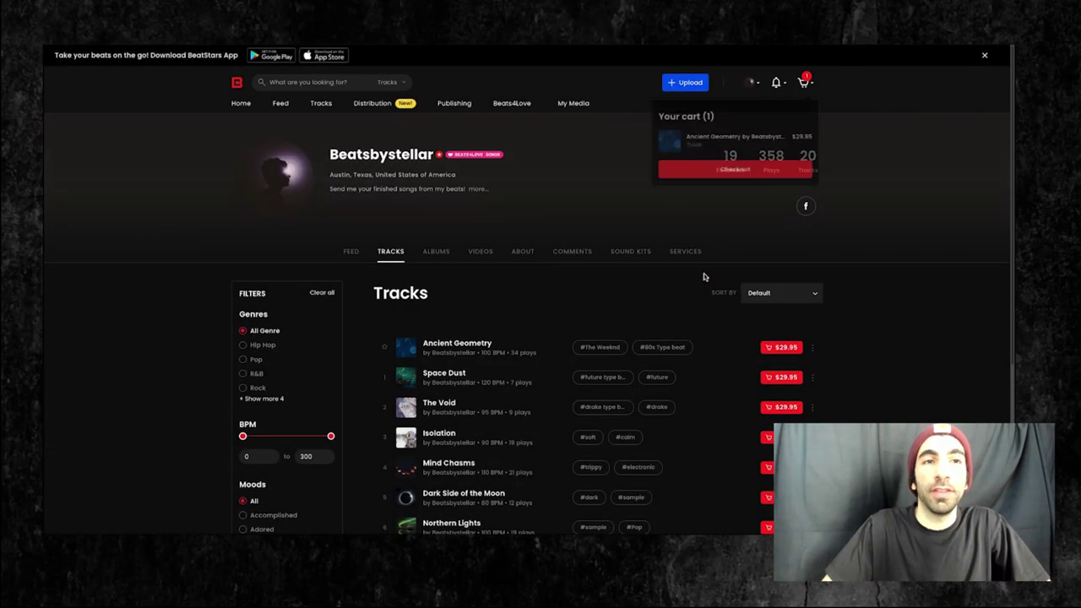
left_click(757, 178)
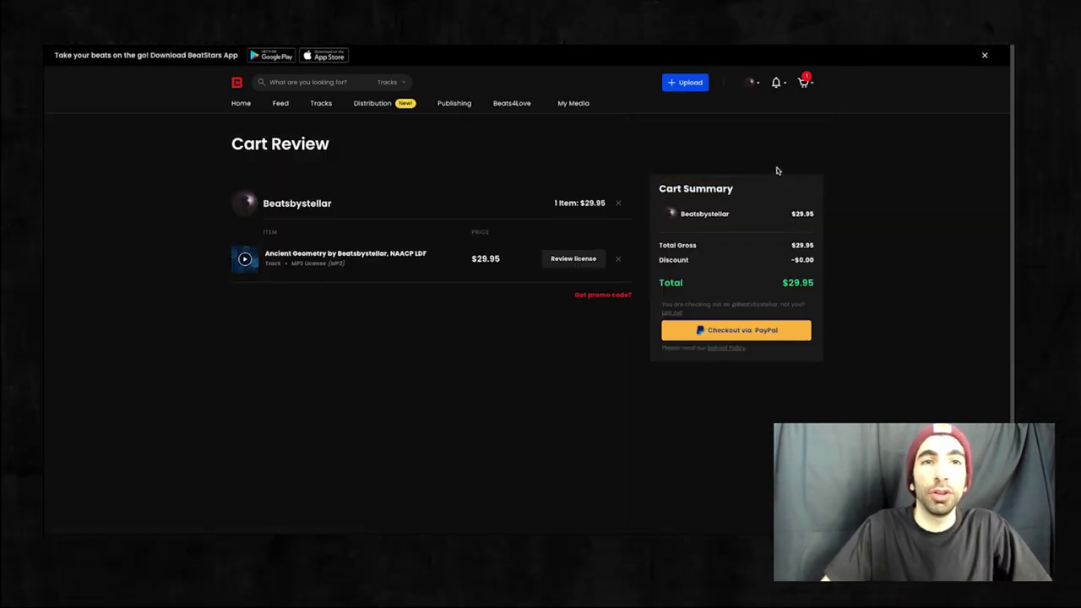
- Apply the promo code holiday20 to the cart and confirm it
left_click(592, 295)
type("ho")
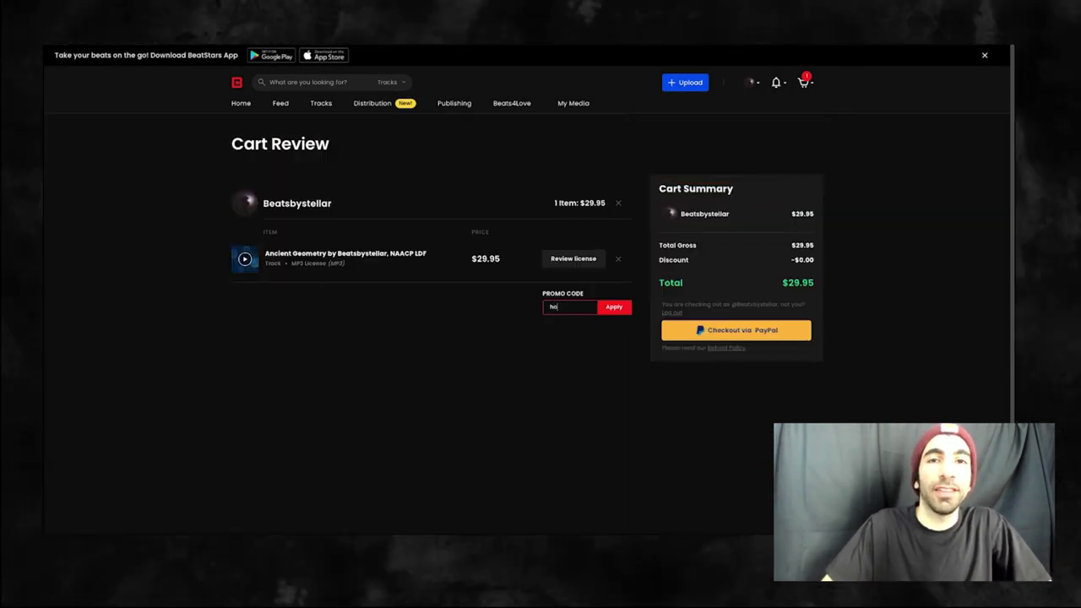
type("liday20")
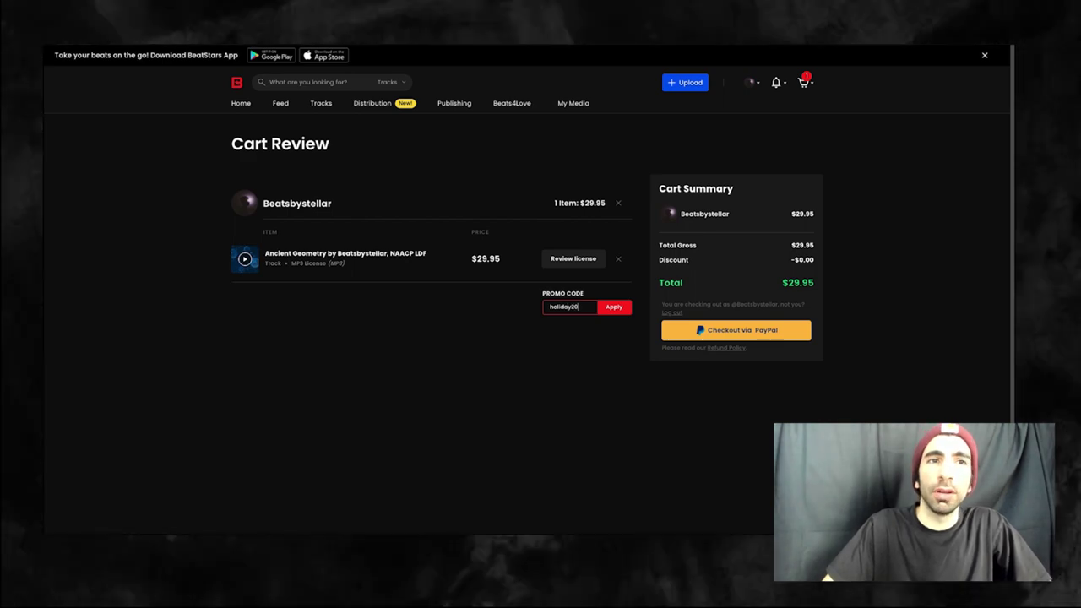
left_click(614, 307)
left_click(613, 315)
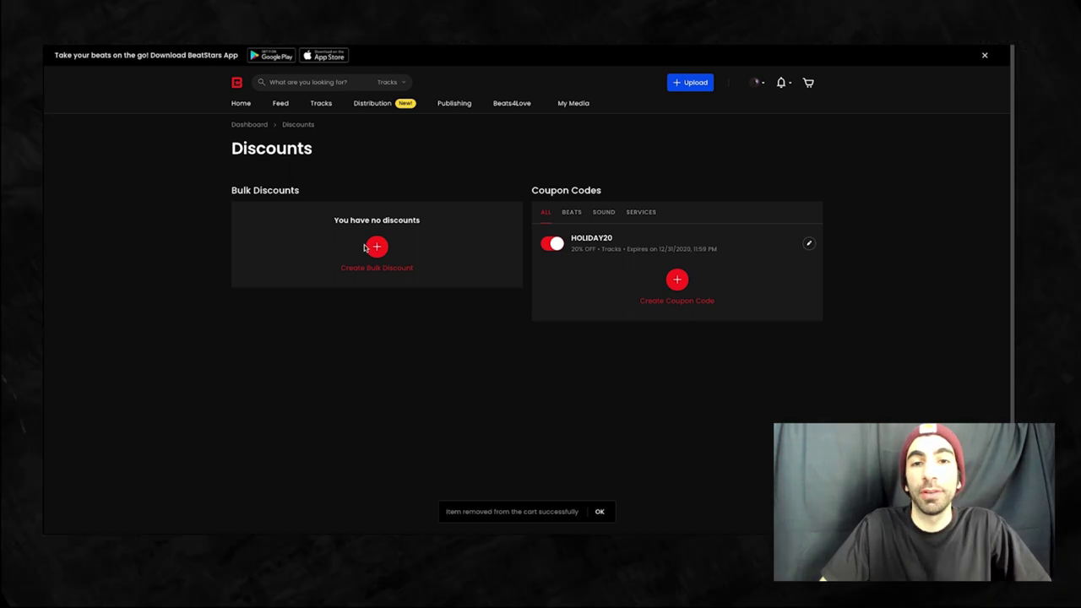
- Create a bulk discount with minimum 3 tracks and 1 free track, and save it
left_click(376, 247)
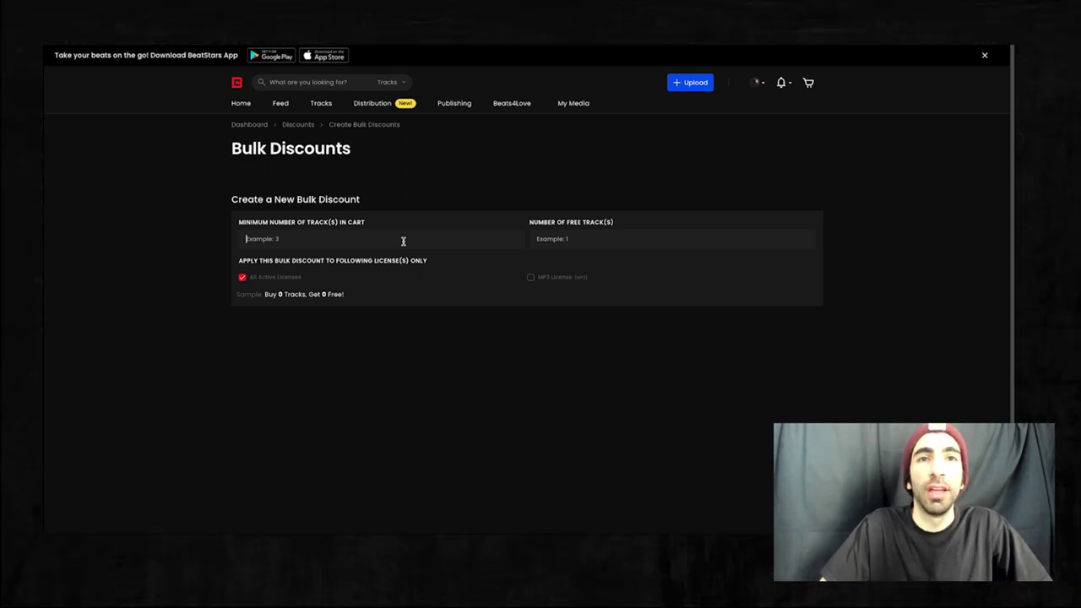
left_click(403, 241)
type("3")
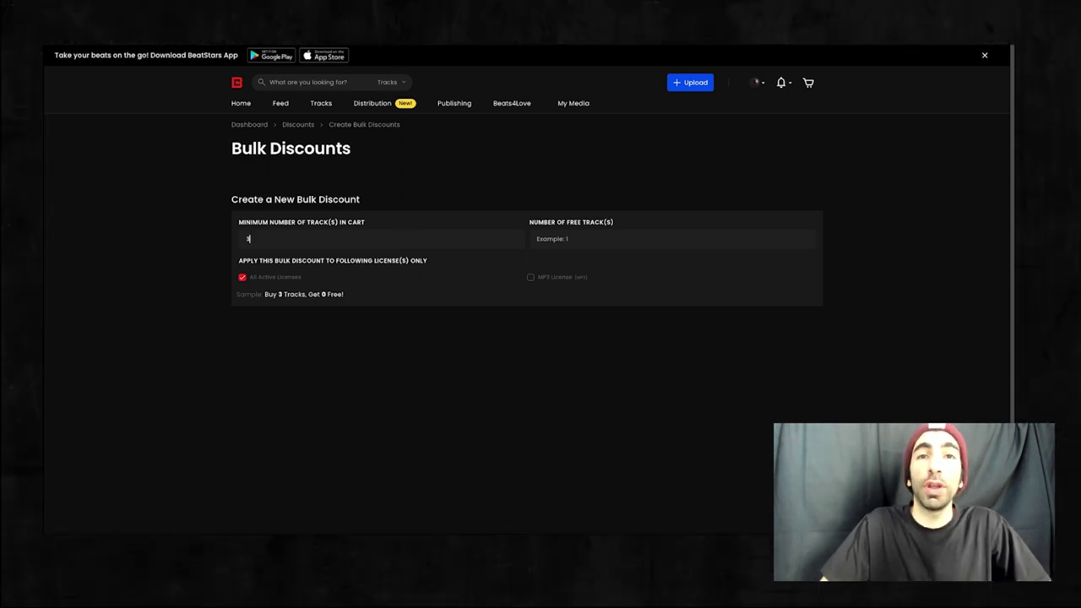
left_click(594, 239)
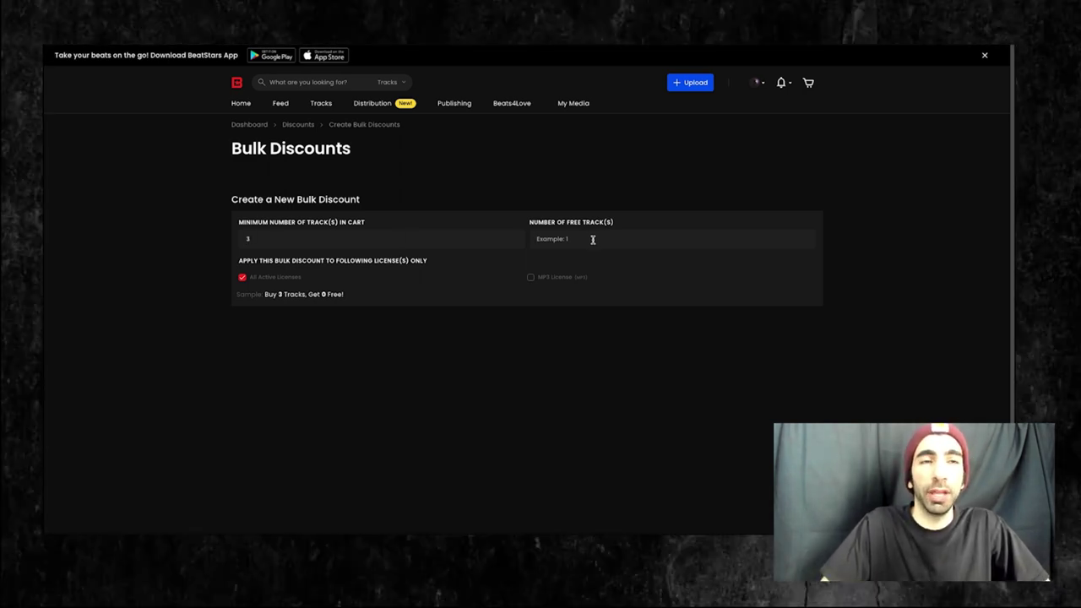
type("1")
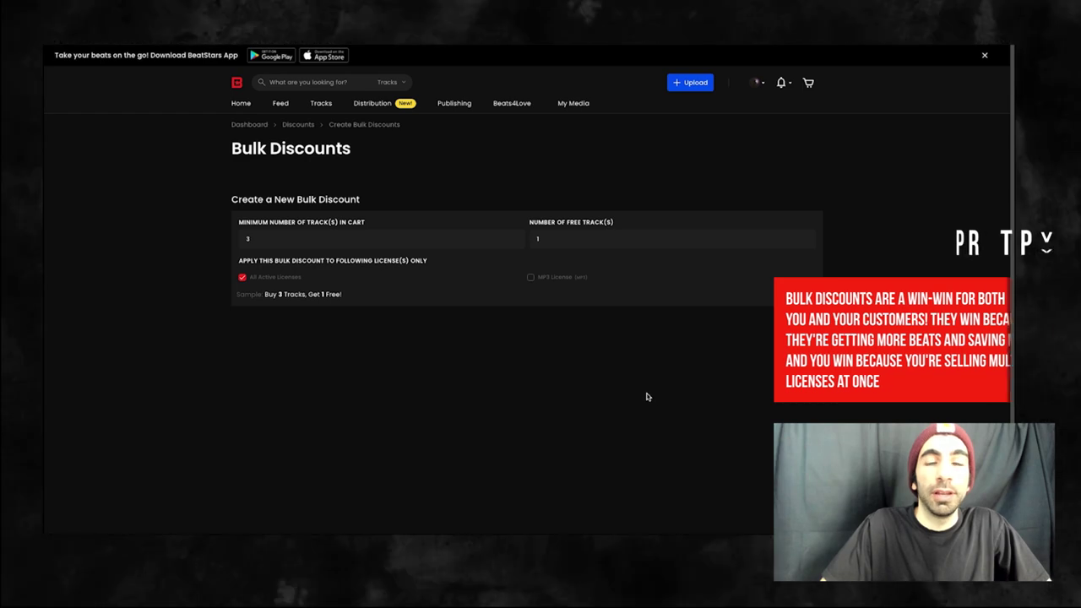
key("alt+Left")
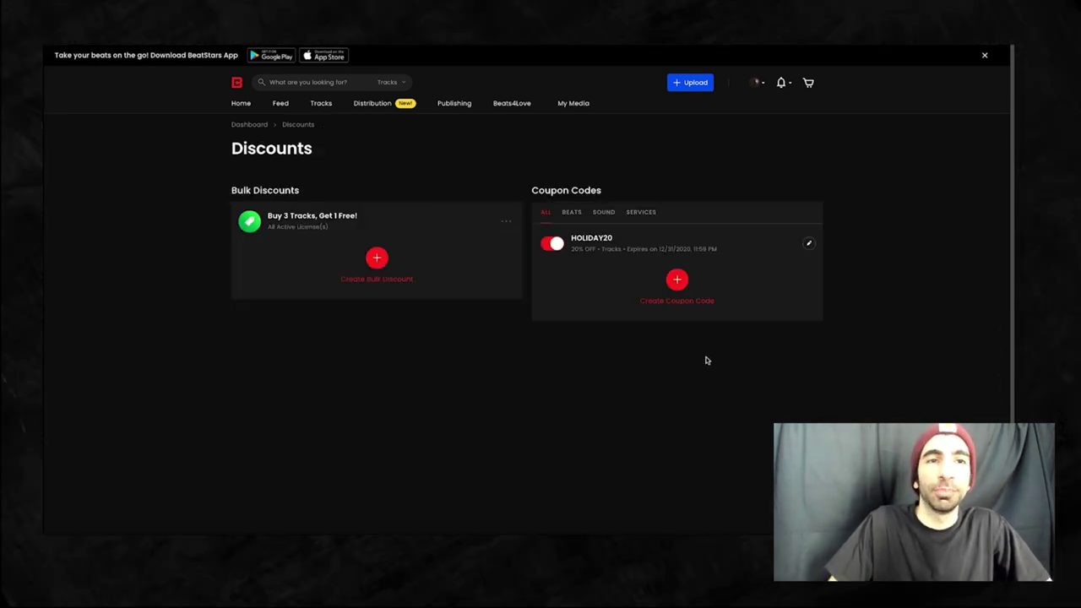
- View the seller profile's bulk deals to confirm 'Buy 3, get 1 free', then close the popup
left_click(763, 83)
left_click(746, 109)
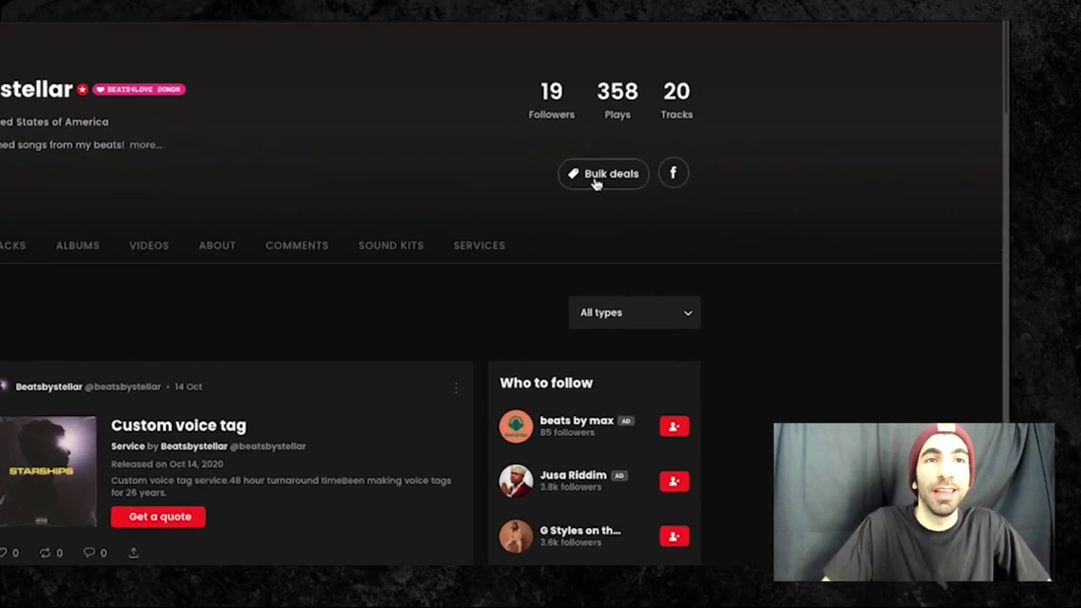
left_click(600, 178)
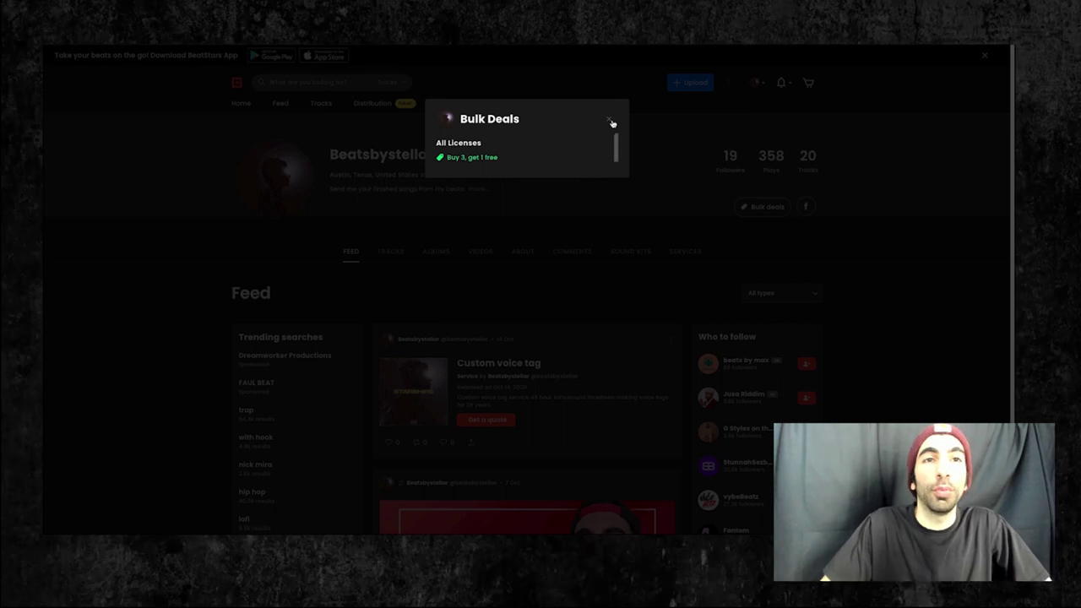
left_click(611, 122)
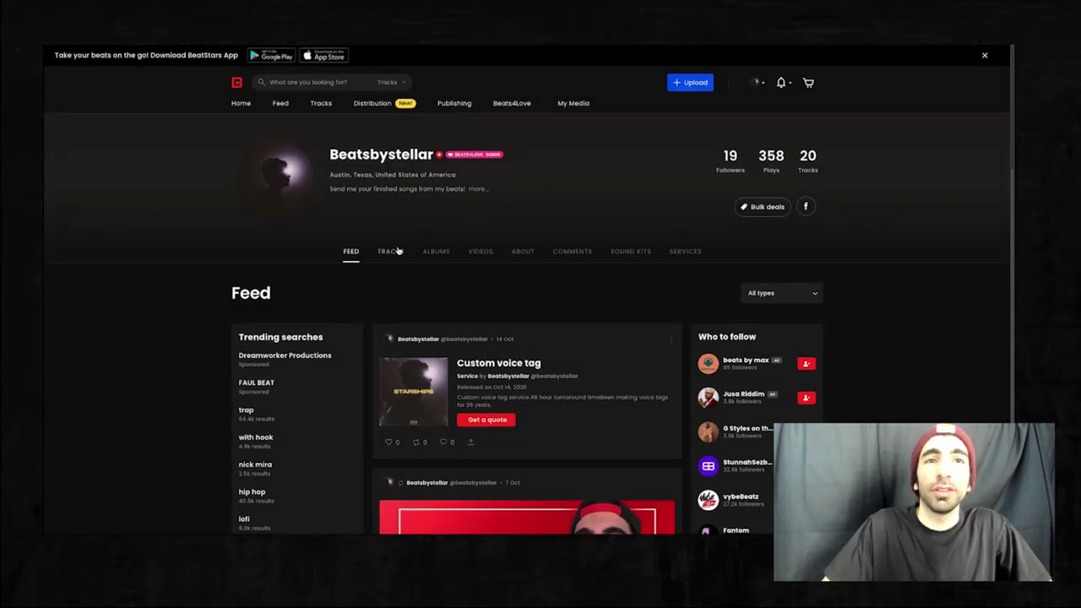
- Add MP3 Licenses for Ancient Geometry, Space Dust and The Void to the cart
left_click(390, 251)
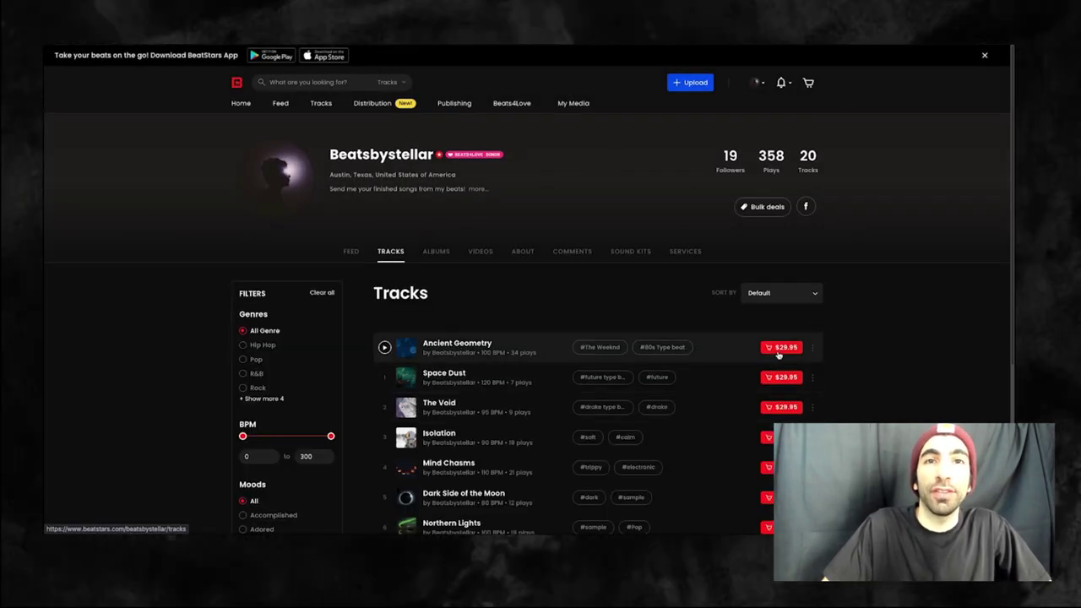
left_click(782, 347)
left_click(701, 272)
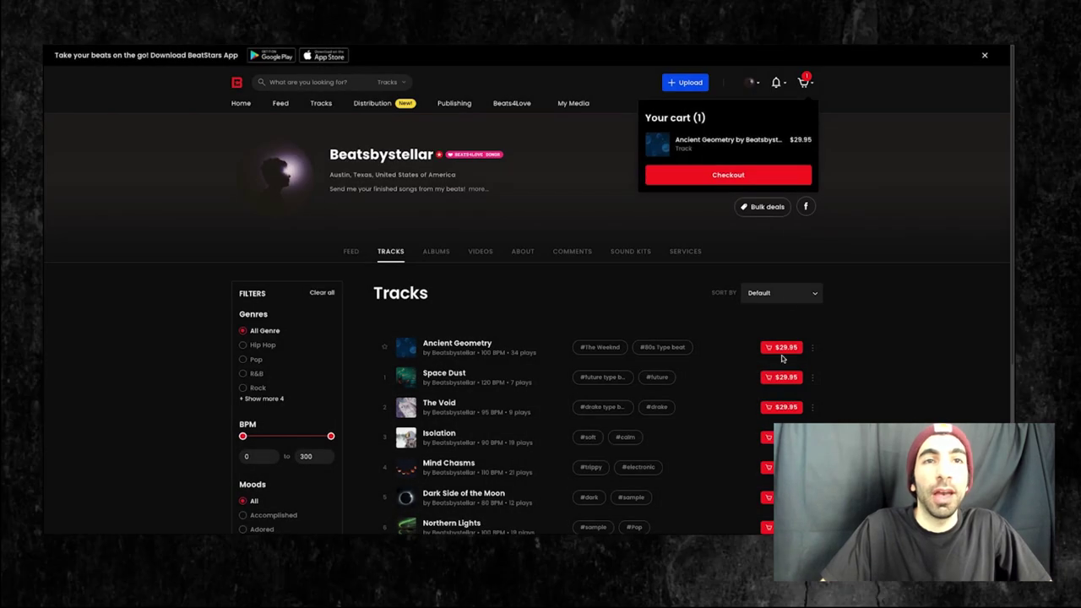
left_click(781, 377)
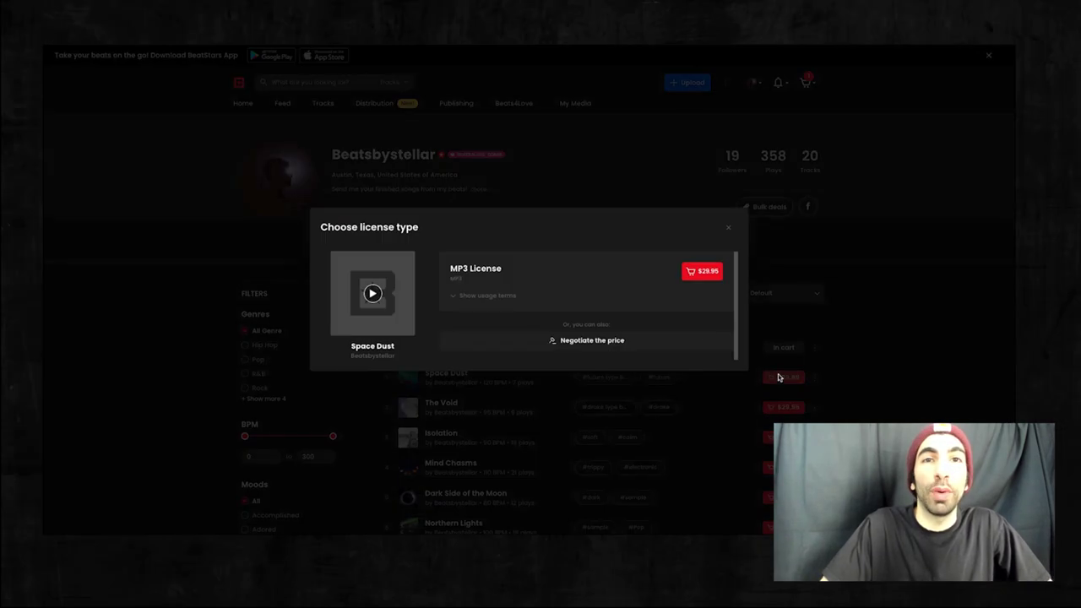
left_click(701, 271)
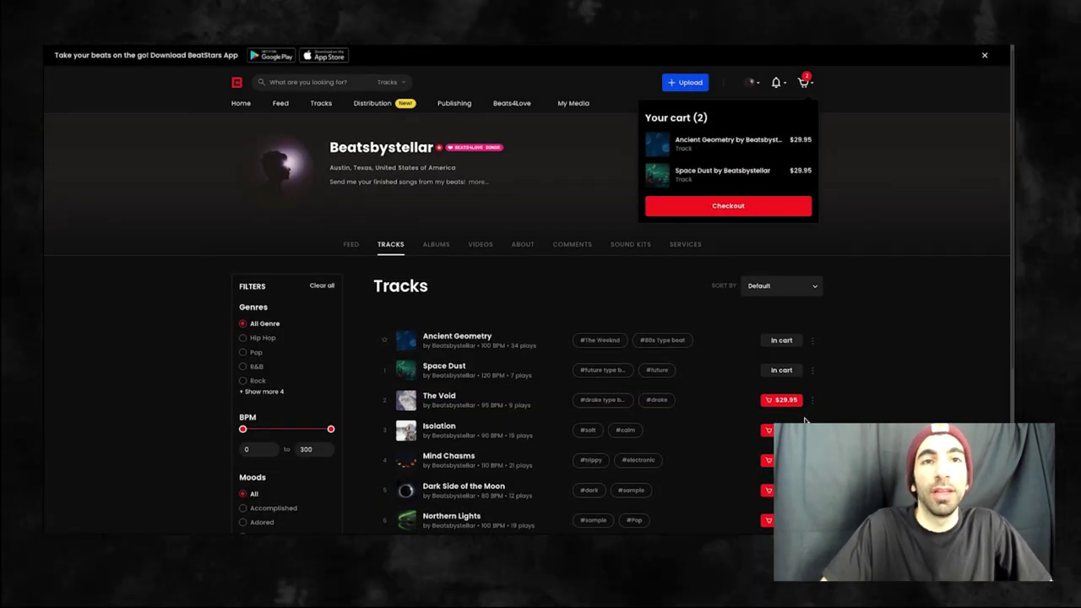
left_click(784, 401)
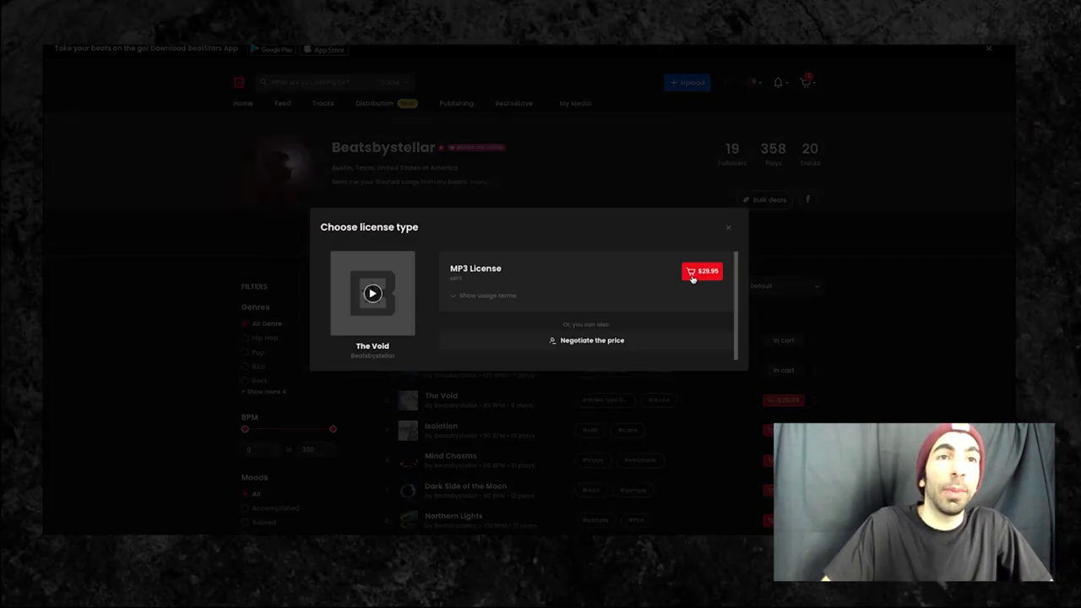
left_click(701, 272)
- Add Isolation's MP3 License and review the cart: Ancient Geometry free, total $89.85
scroll(712, 293, "down", 1)
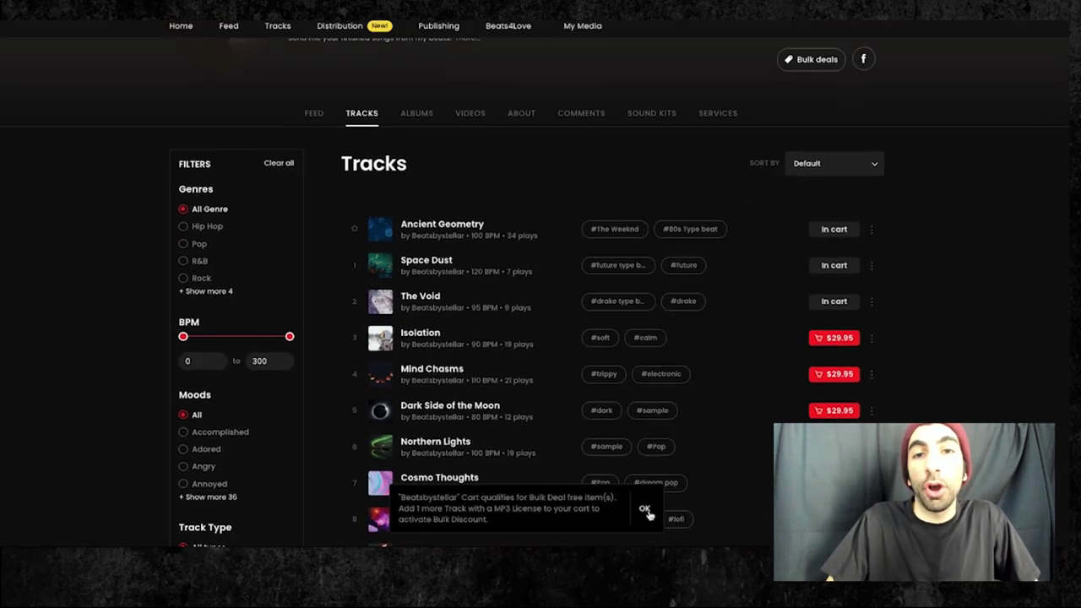
left_click(625, 504)
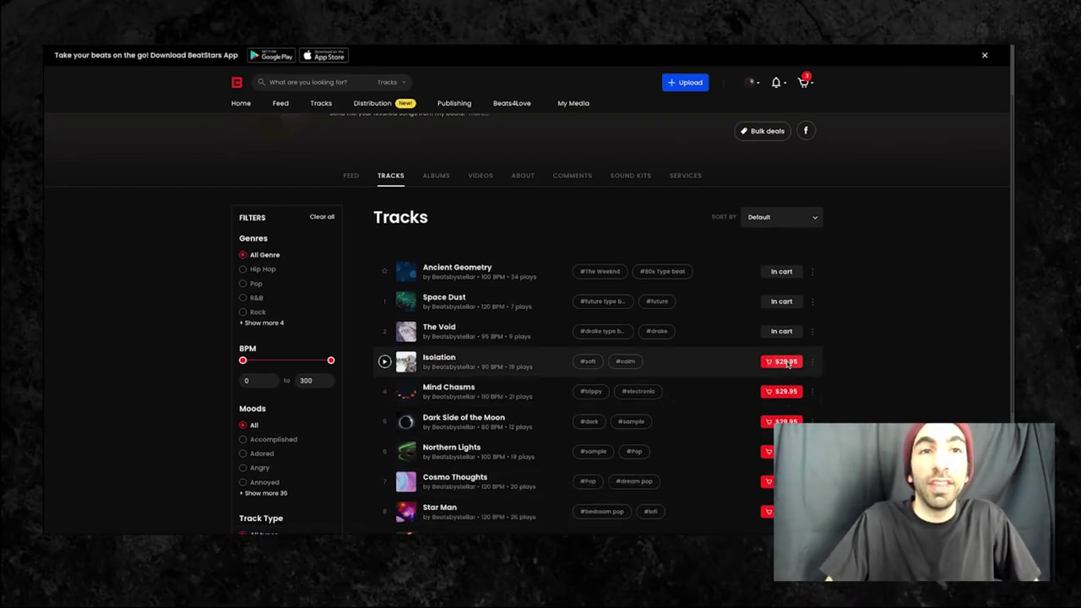
left_click(782, 362)
left_click(708, 272)
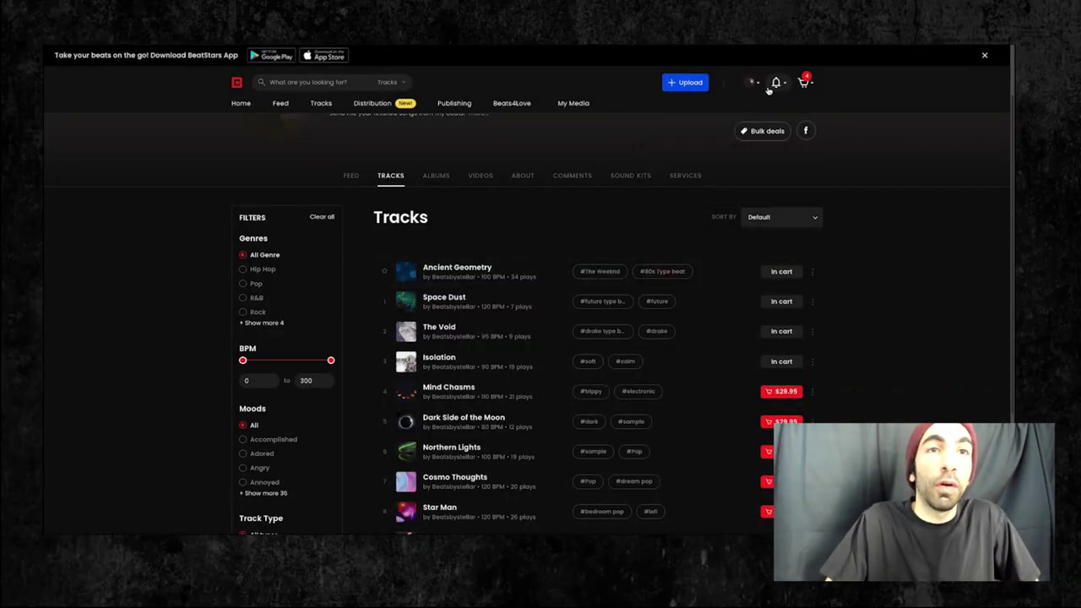
mouse_move(805, 87)
left_click(746, 268)
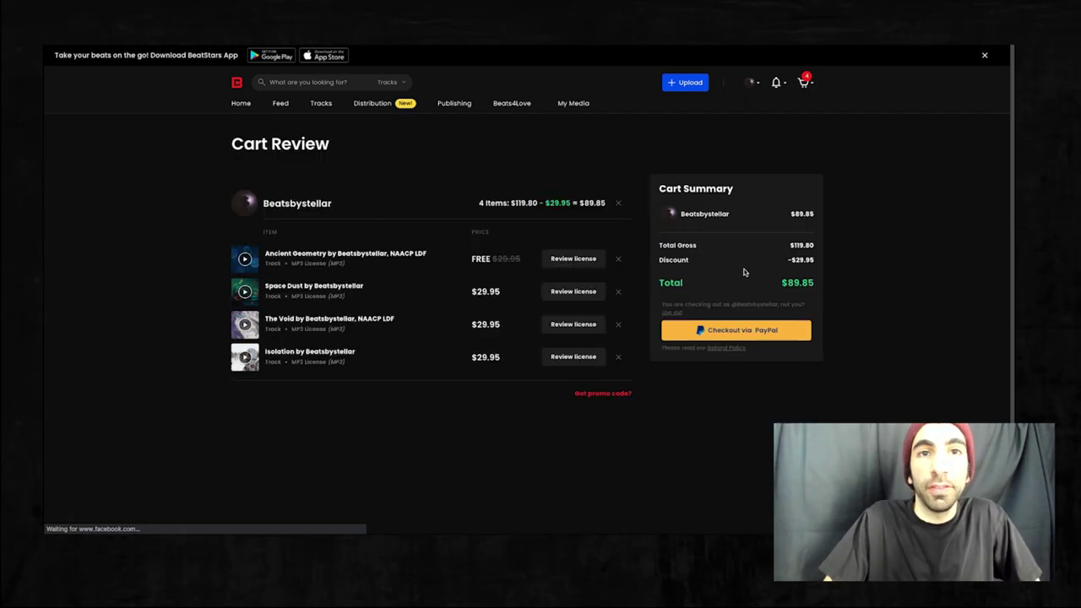